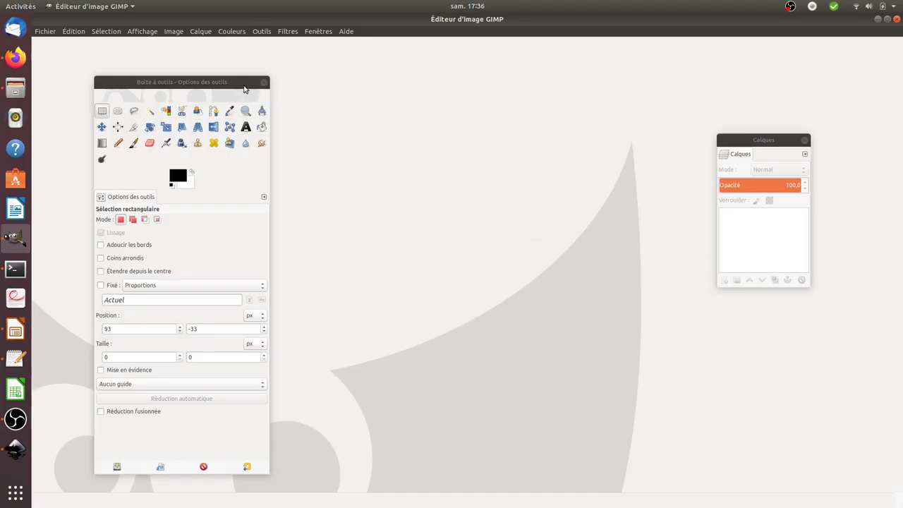
Move the Boîte à outils - Options des outils panel slightly up and to the left
drag(244, 89, 213, 76)
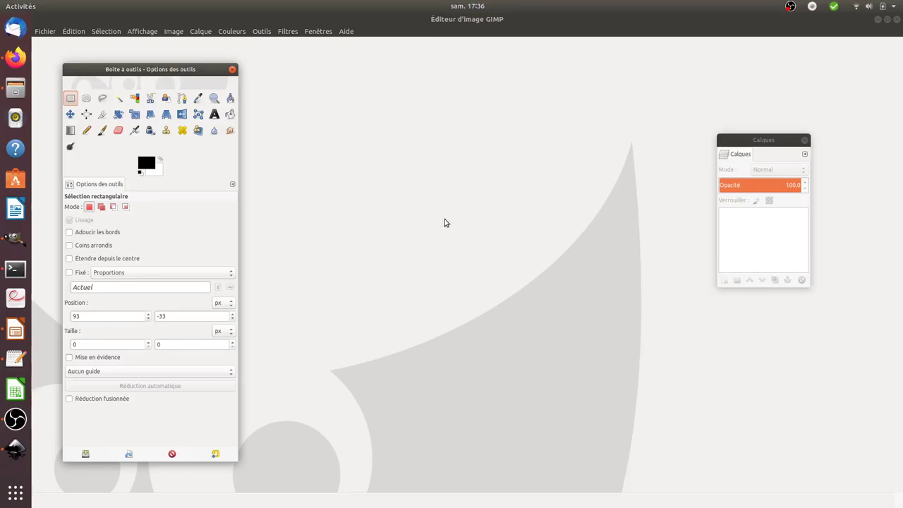
Create a new white image 640 wide by 400 high via Fichier > Nouvelle image
click(44, 31)
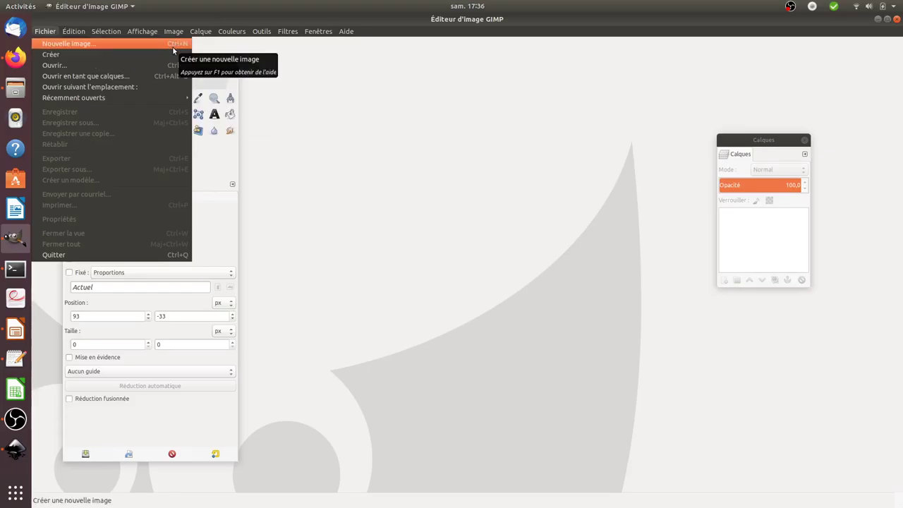
click(567, 223)
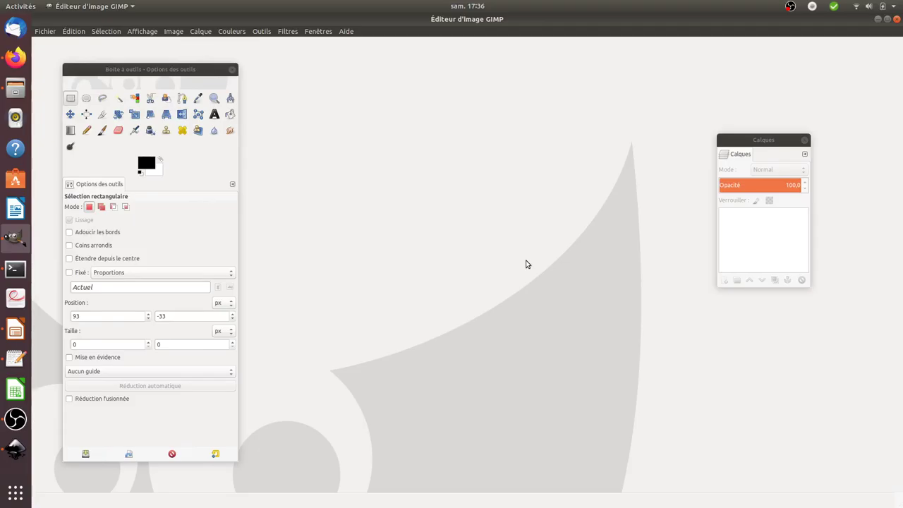
key(ctrl+n)
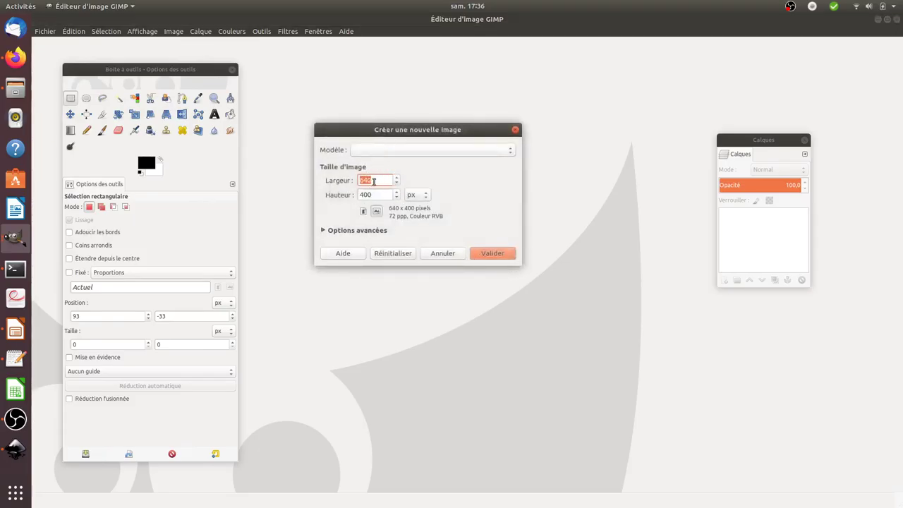
click(515, 129)
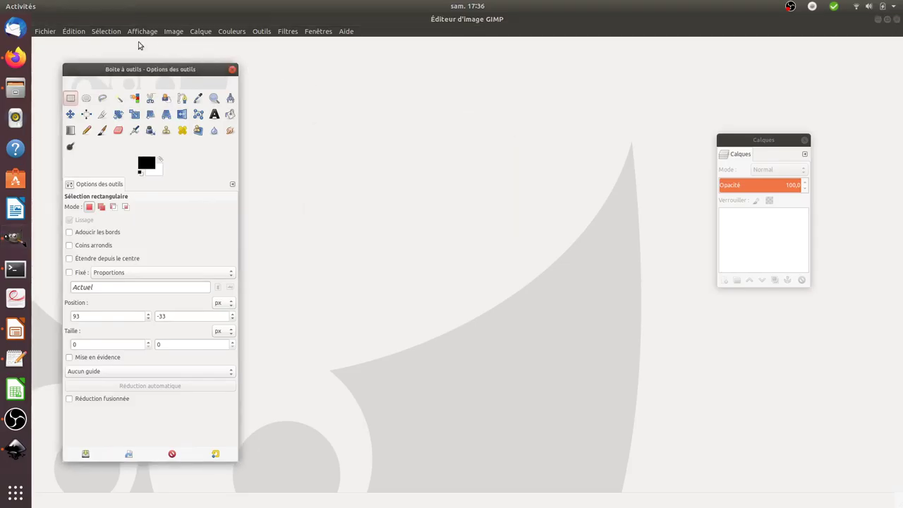
click(45, 31)
click(56, 43)
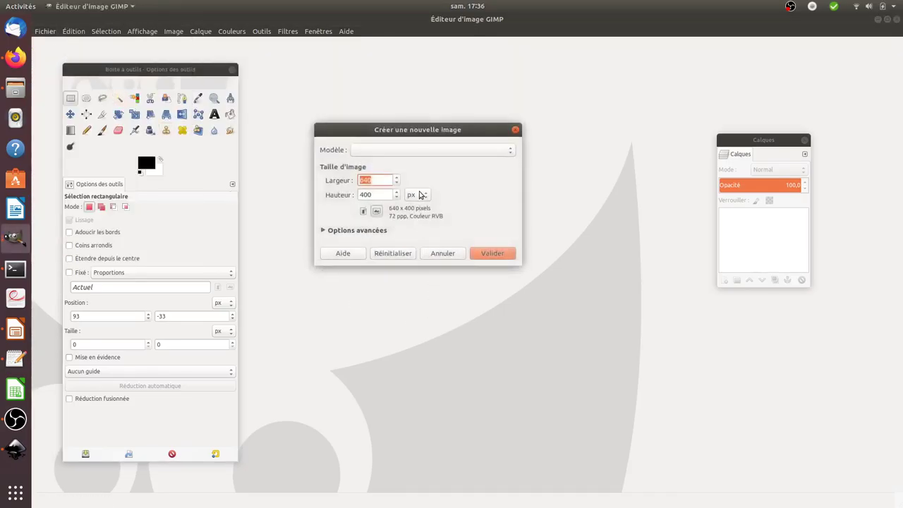
click(491, 254)
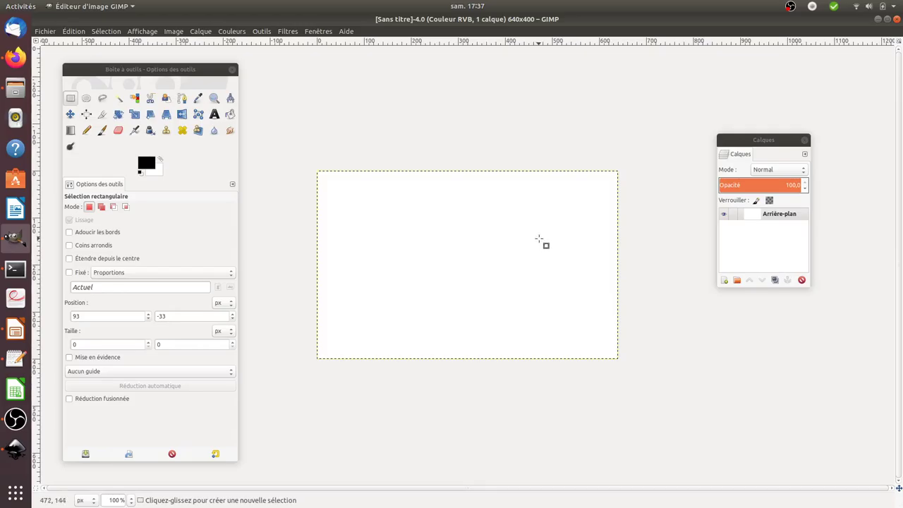
Fill the white canvas with black using the Bucket Fill tool (Shift+B)
key(shift+b)
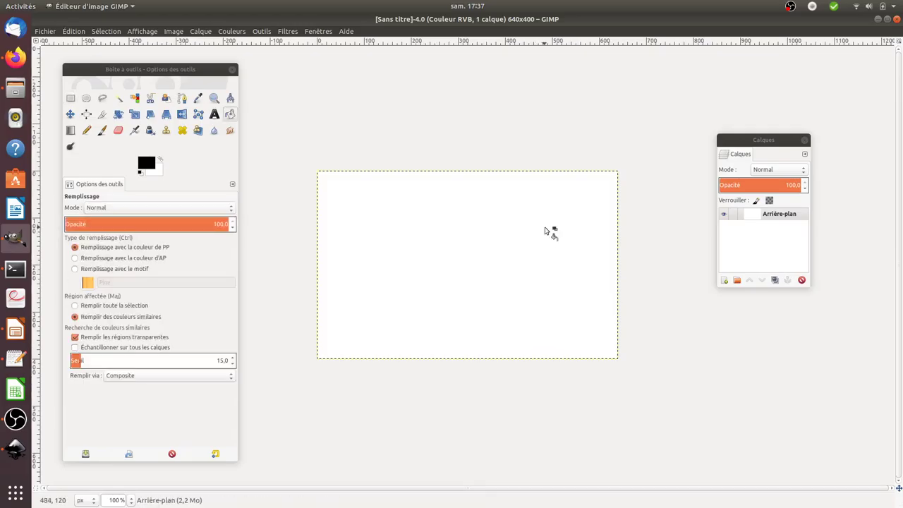
click(418, 289)
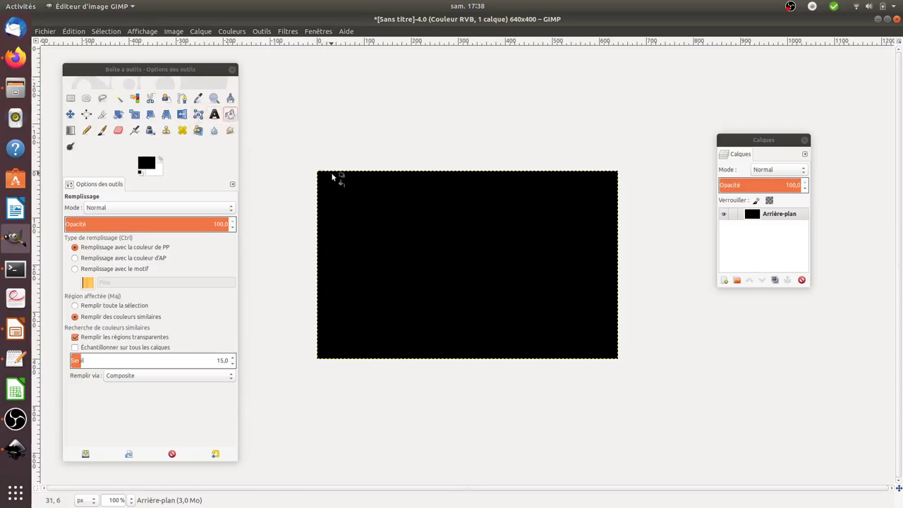
Zoom in on the black image step by step to 400% with the Zoom tool
click(208, 102)
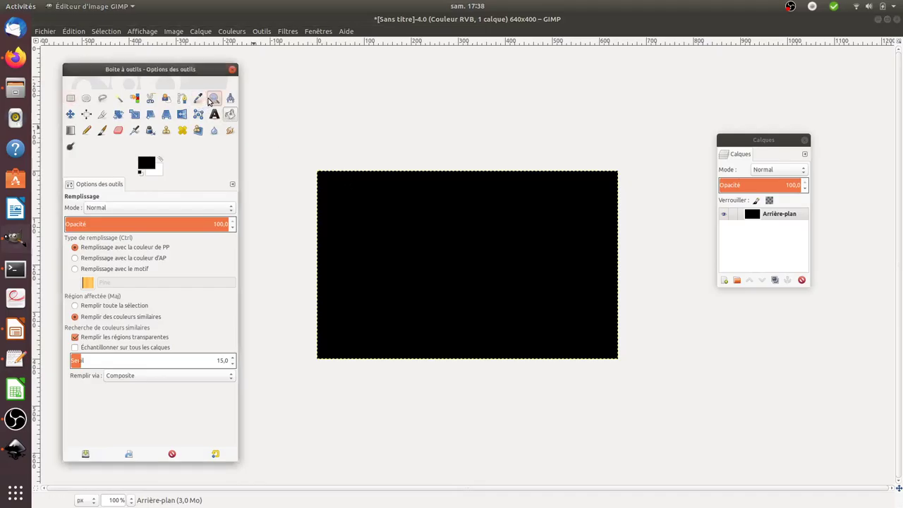
click(417, 219)
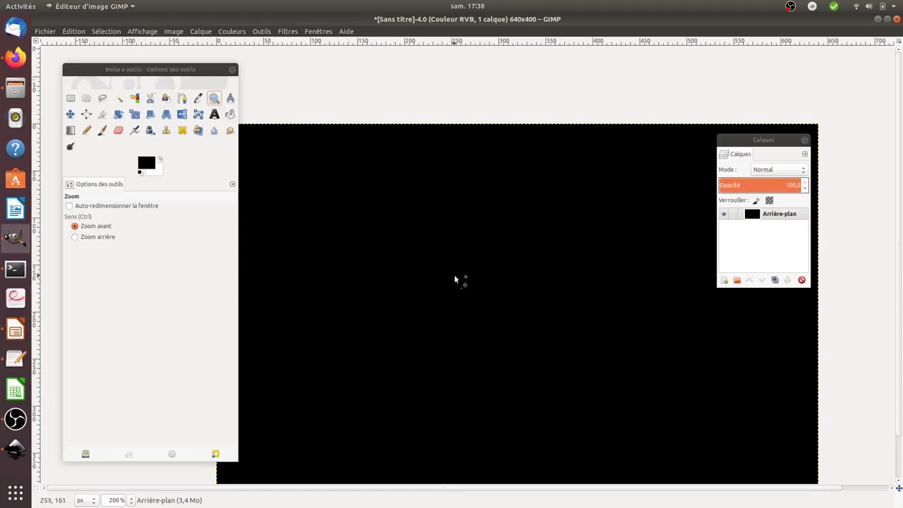
click(459, 266)
click(459, 267)
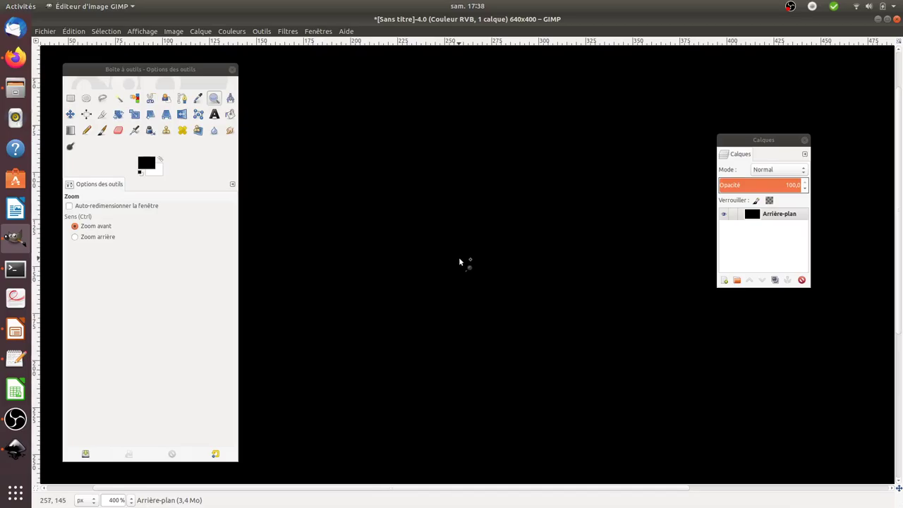
Zoom out from 400% down to 25%
ctrl+click(460, 261)
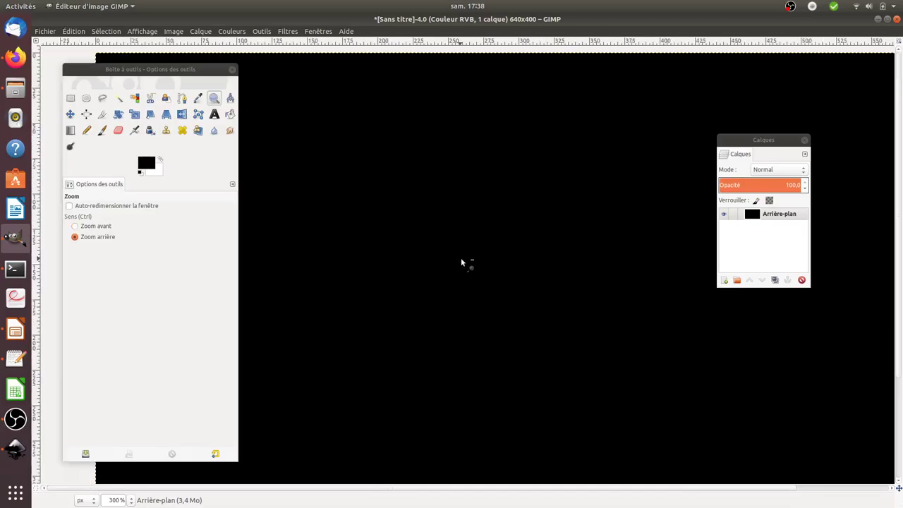
ctrl+click(461, 261)
ctrl+click(461, 261)
ctrl+click(460, 262)
ctrl+click(462, 262)
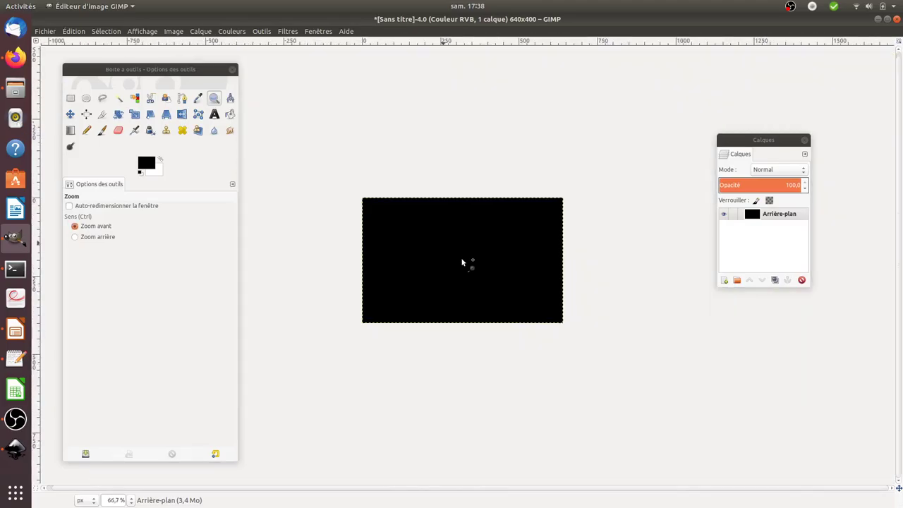
ctrl+click(461, 259)
ctrl+click(461, 259)
ctrl+click(462, 260)
Zoom back in, dipping to about 33% once, and finish at 100%
click(462, 260)
click(462, 259)
click(462, 259)
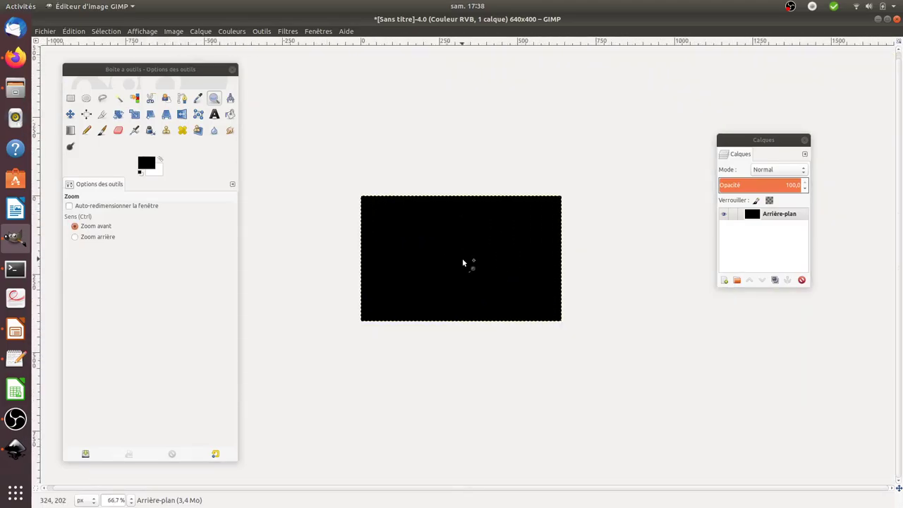
click(462, 261)
ctrl+click(463, 261)
ctrl+click(462, 258)
ctrl+click(462, 258)
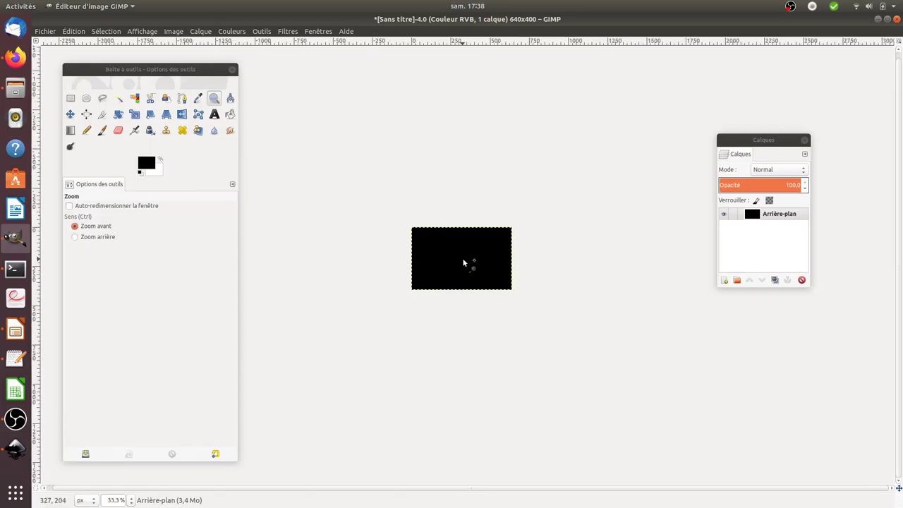
click(440, 258)
click(440, 257)
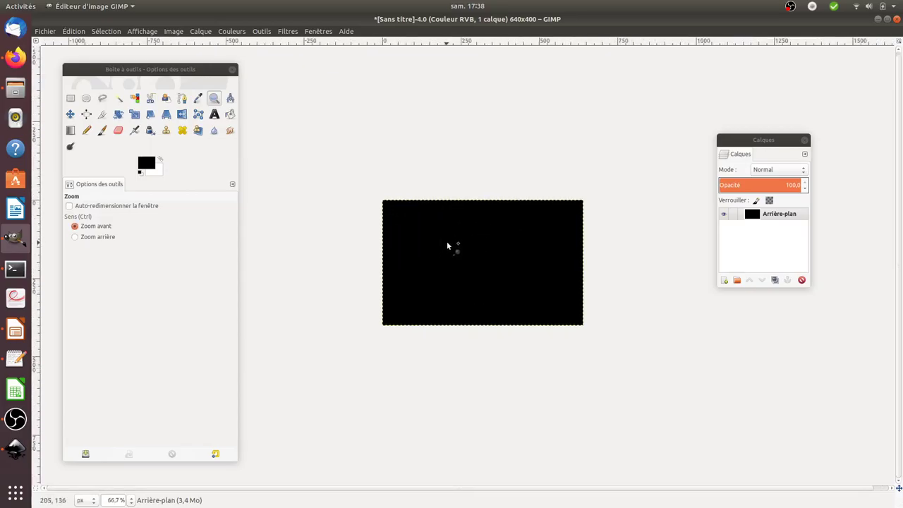
click(391, 217)
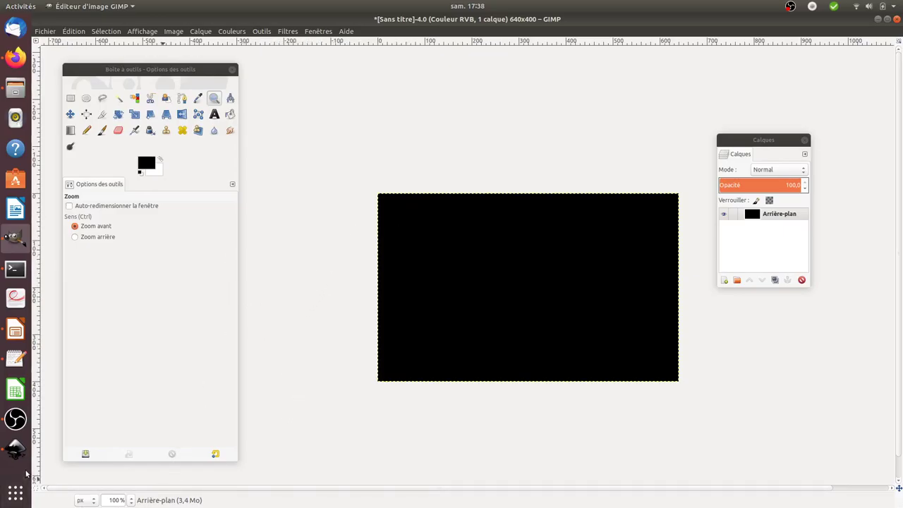
Close Inkscape and relaunch it from Show Applications for a blank New document 1
click(16, 449)
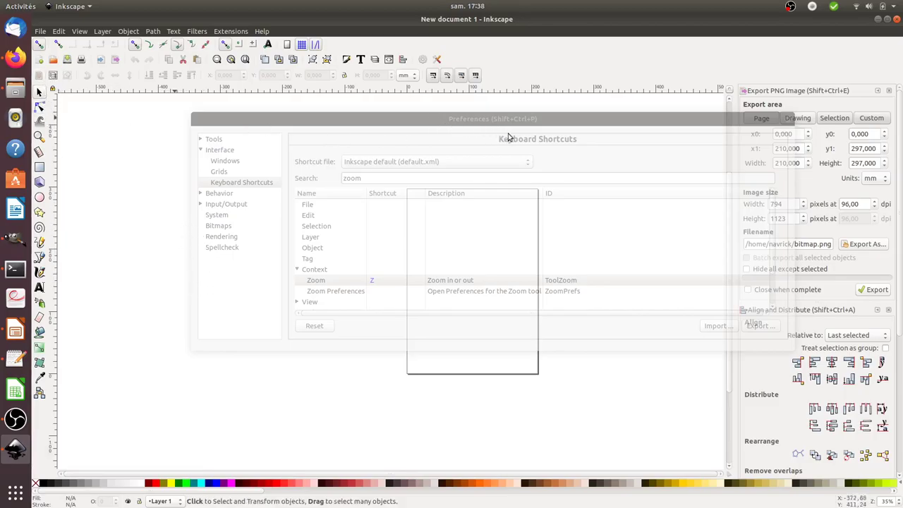
click(896, 19)
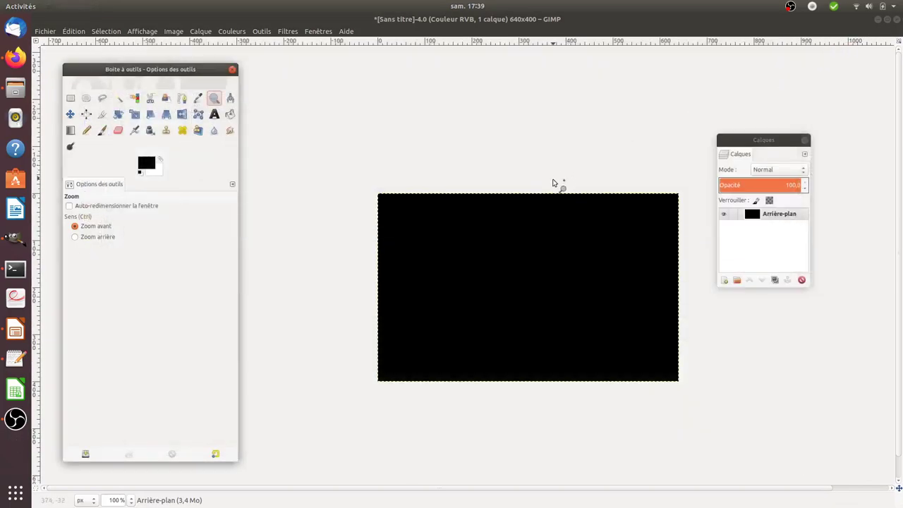
click(16, 492)
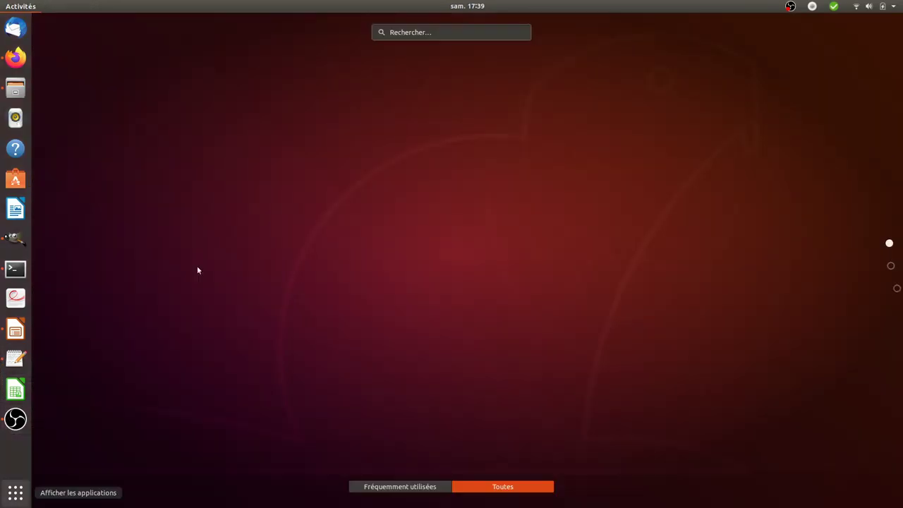
click(486, 384)
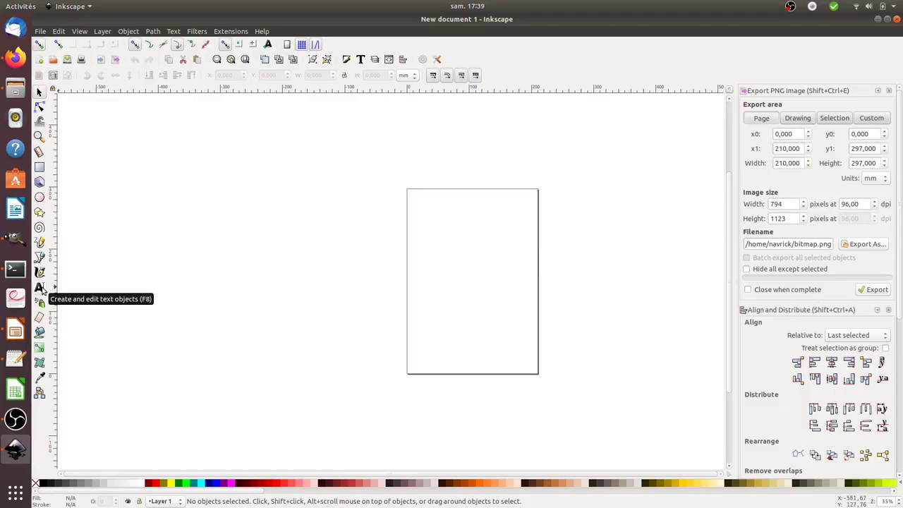
Zoom the page out to 18% and type 'test' in a flowed text frame
key(minus)
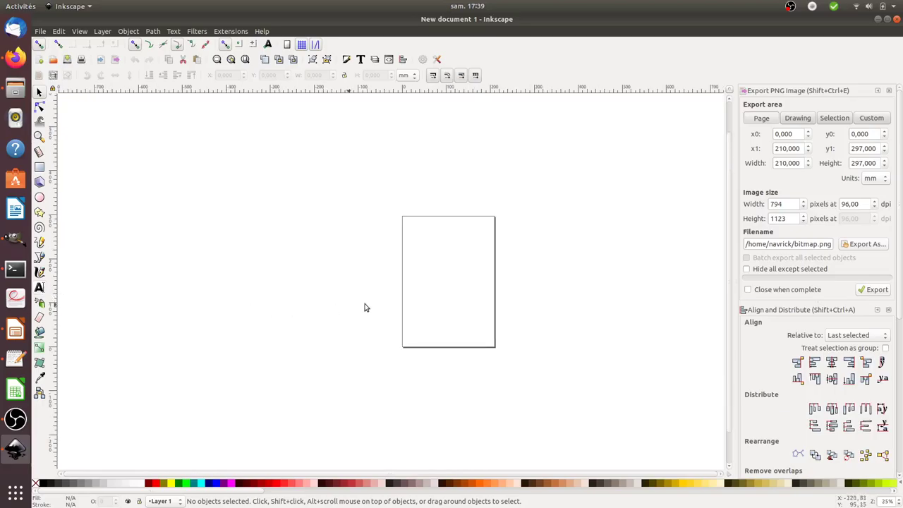
key(minus)
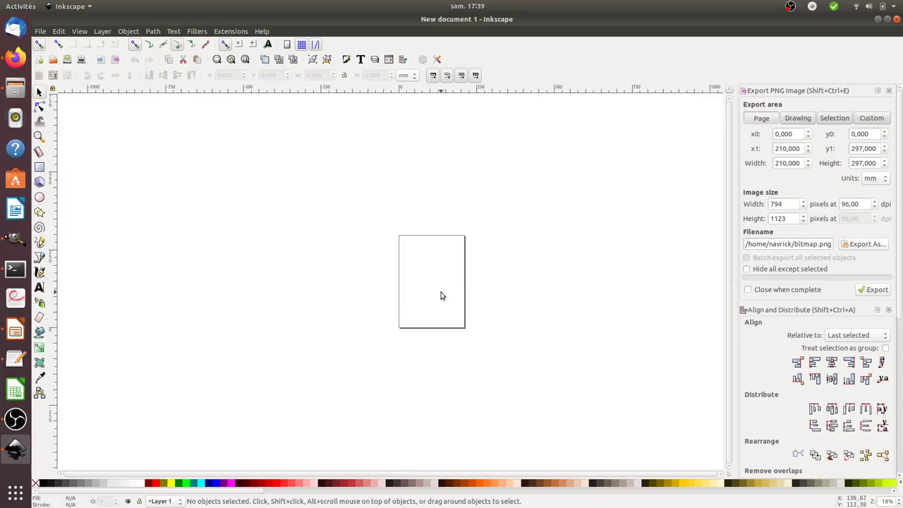
click(39, 290)
drag(408, 275, 447, 287)
text(test)
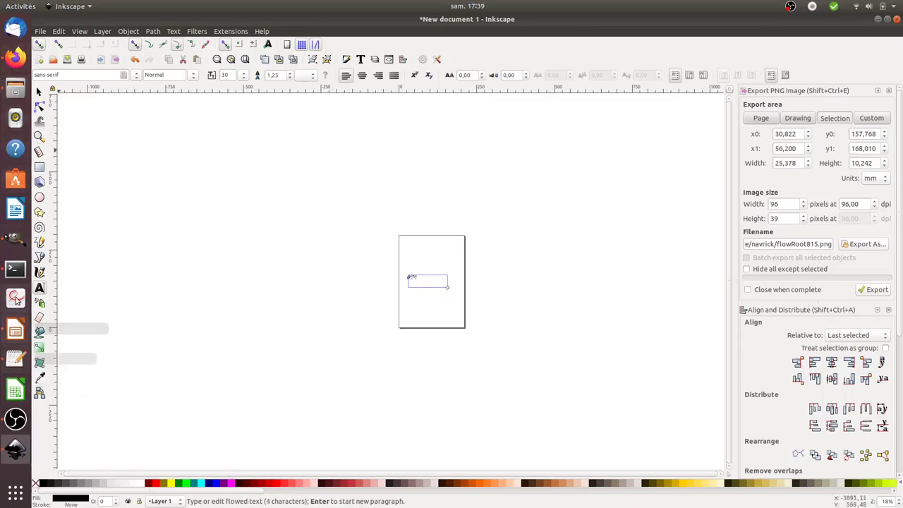
Add a text object containing 'a' just left of the page
click(15, 238)
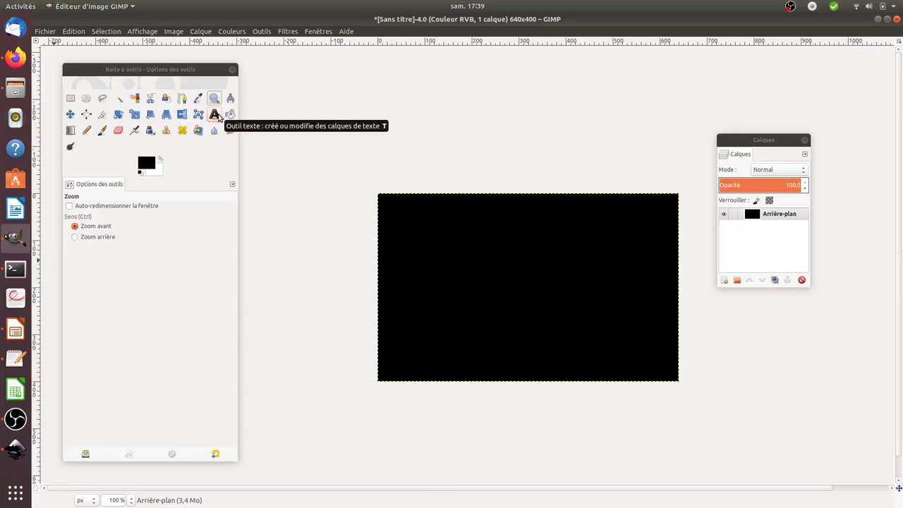
click(16, 450)
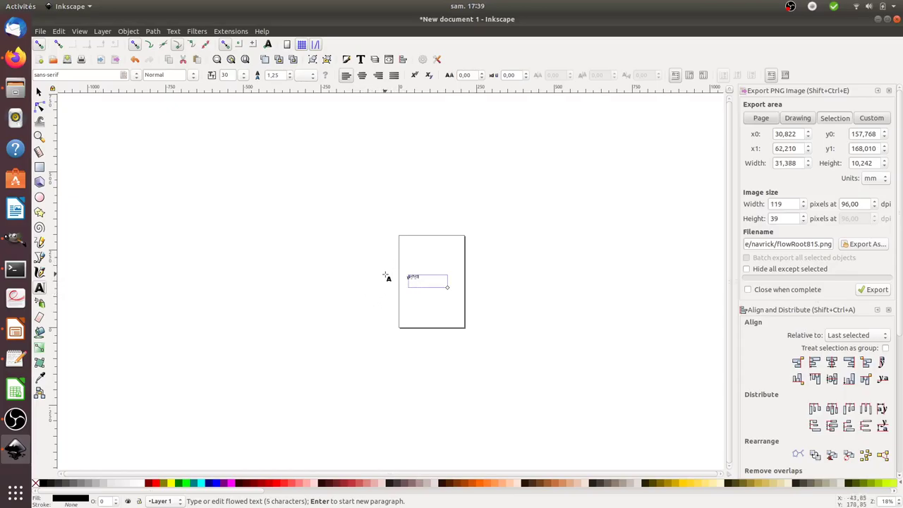
click(385, 275)
text(a)
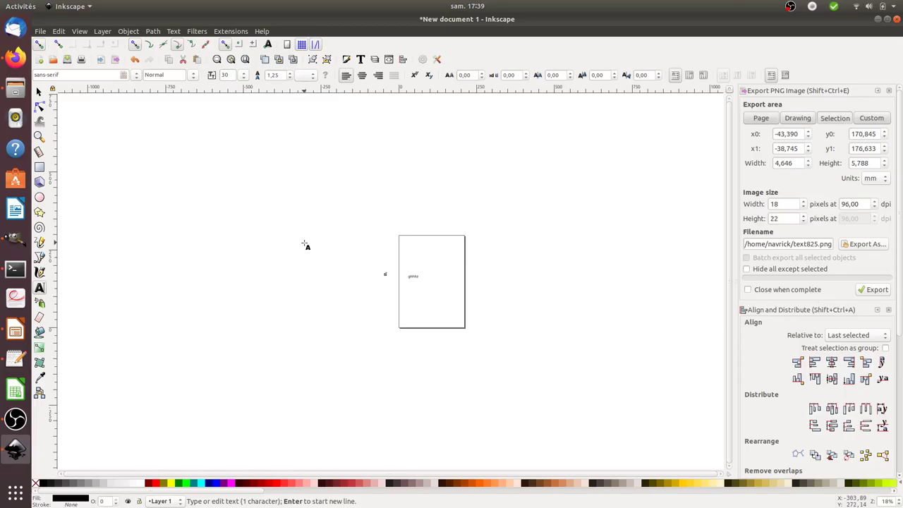
click(173, 32)
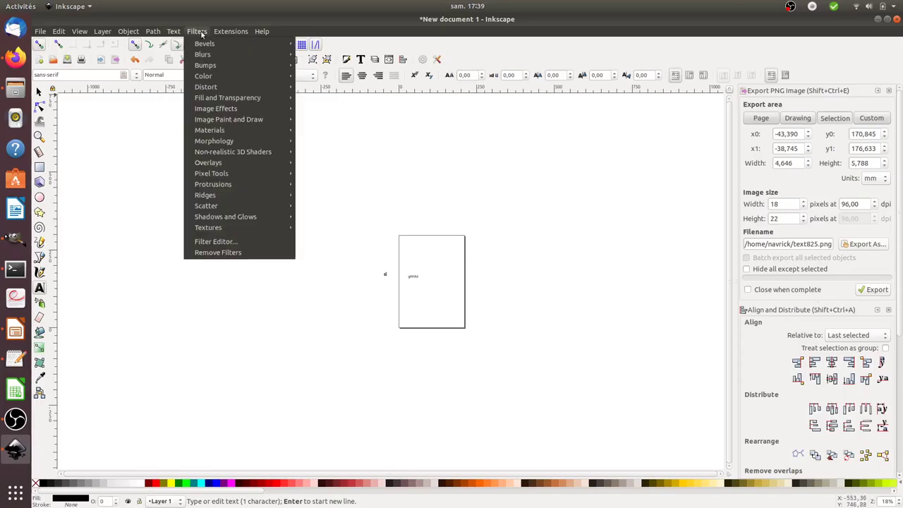
mouse_move(129, 34)
mouse_move(59, 33)
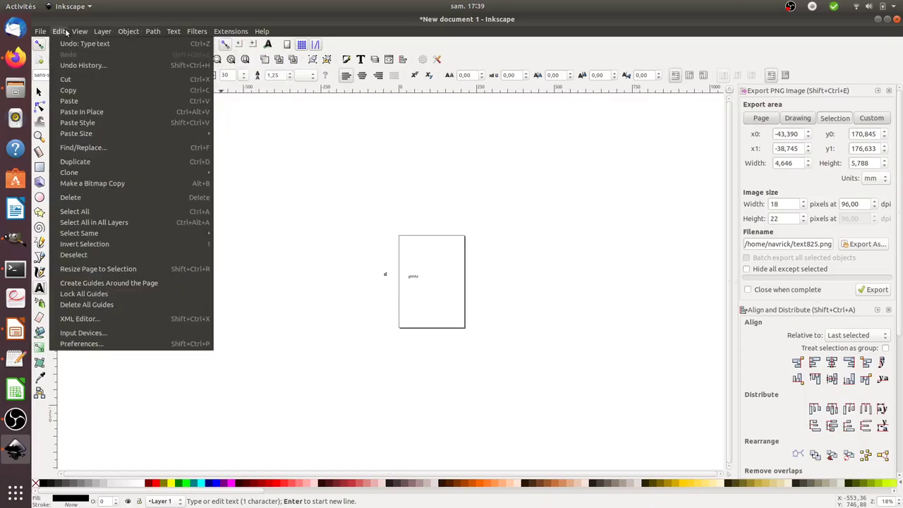
click(80, 343)
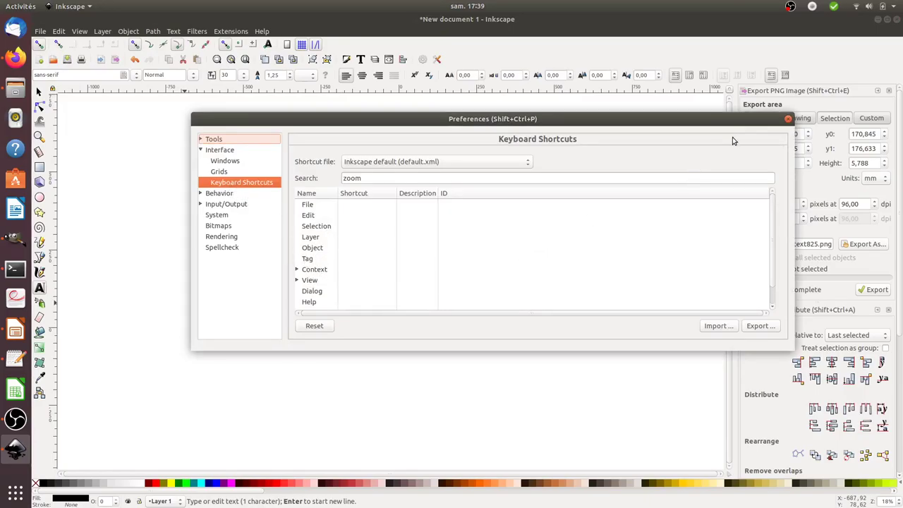
click(788, 119)
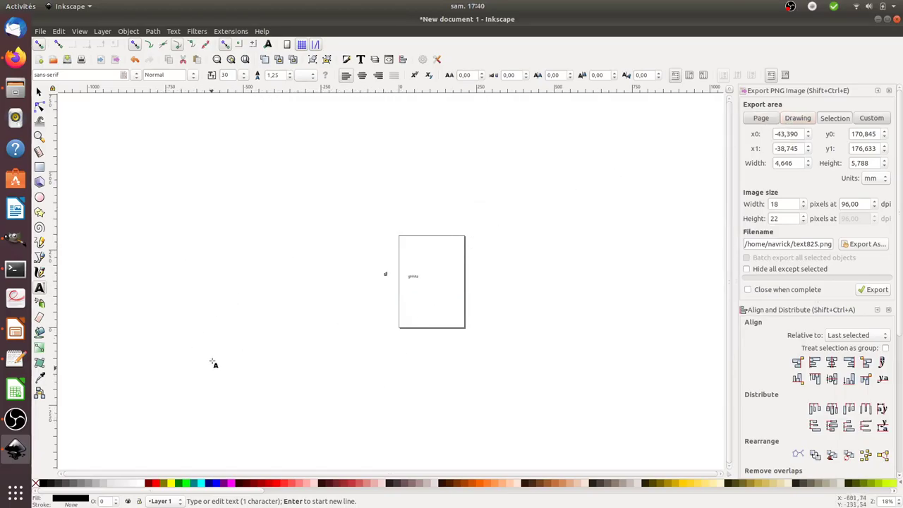
Review OBS Studio's Raccourcis clavier settings, then return to GIMP's black image by way of Firefox
click(16, 421)
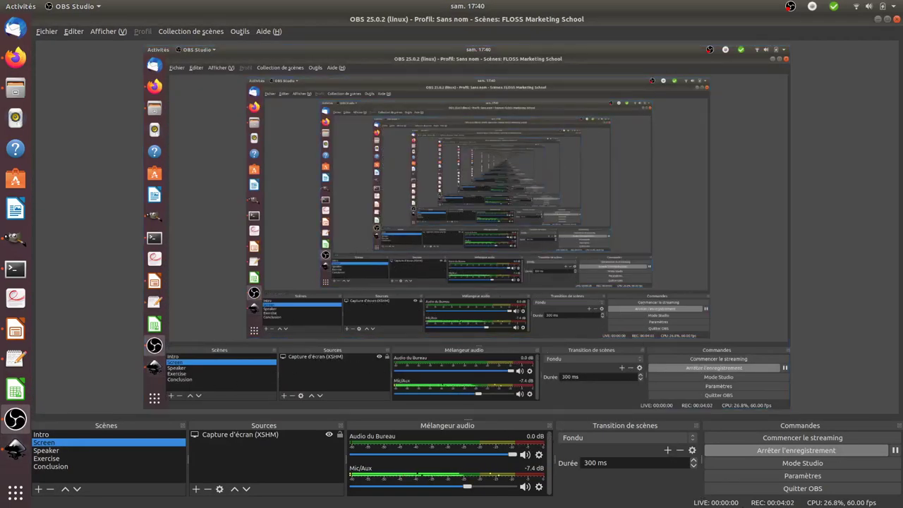
click(717, 480)
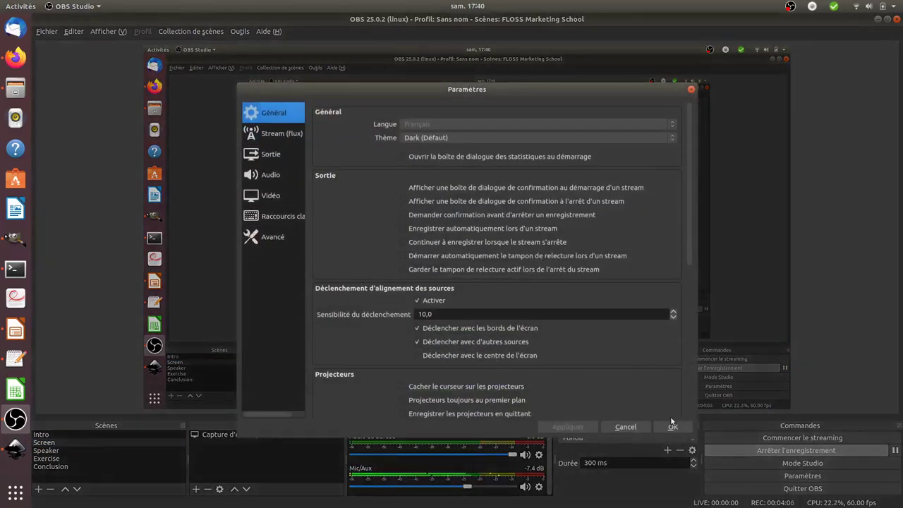
click(285, 216)
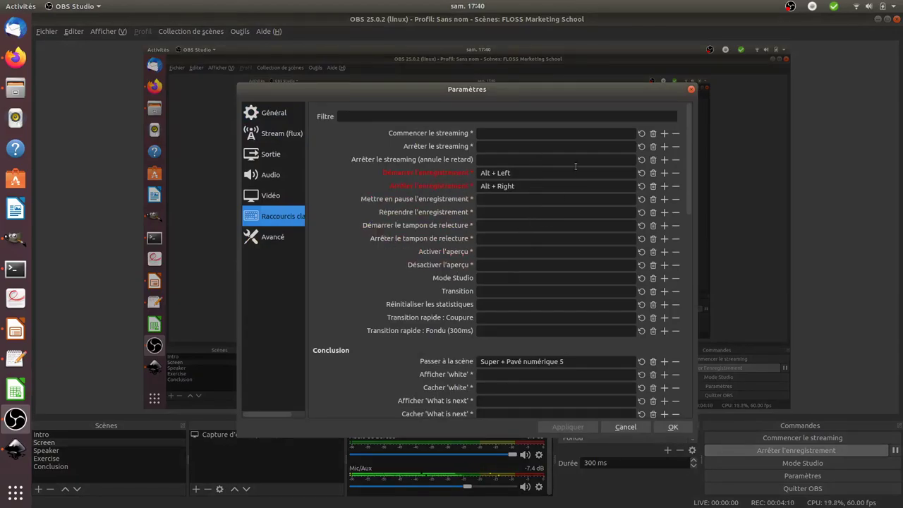
click(690, 91)
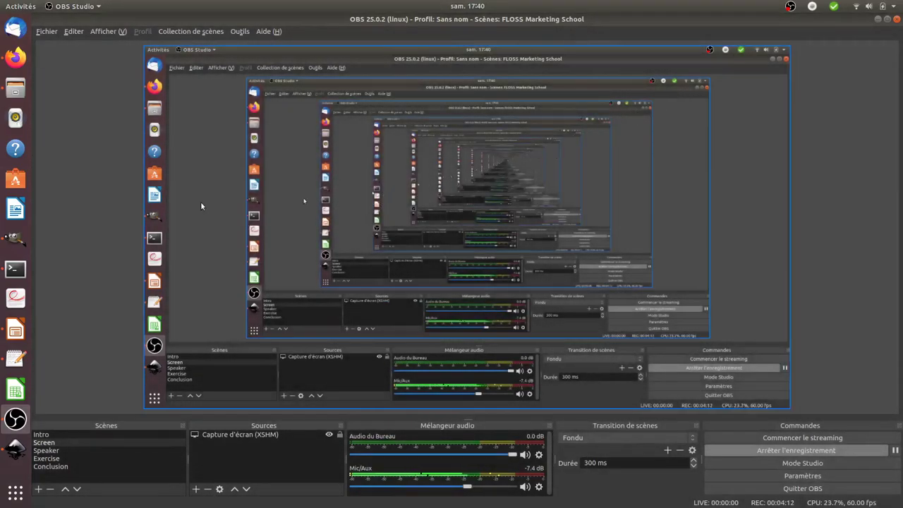
click(19, 60)
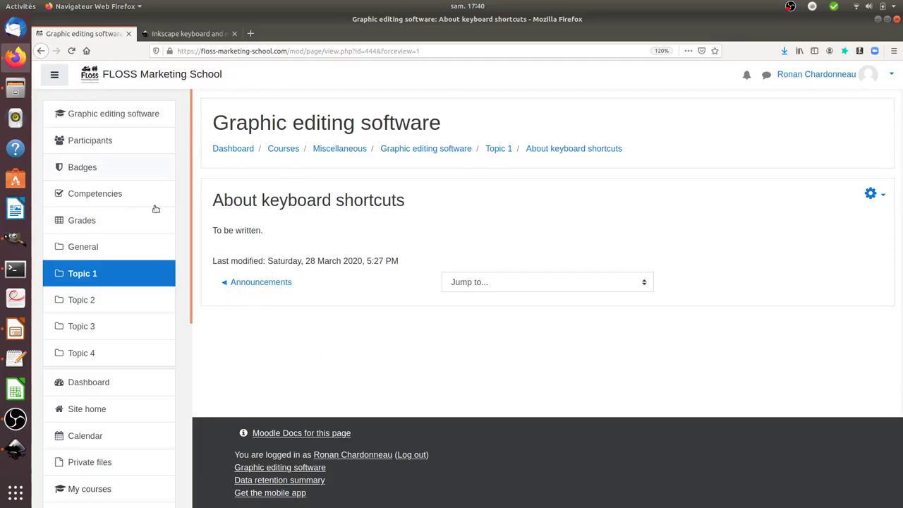
click(13, 236)
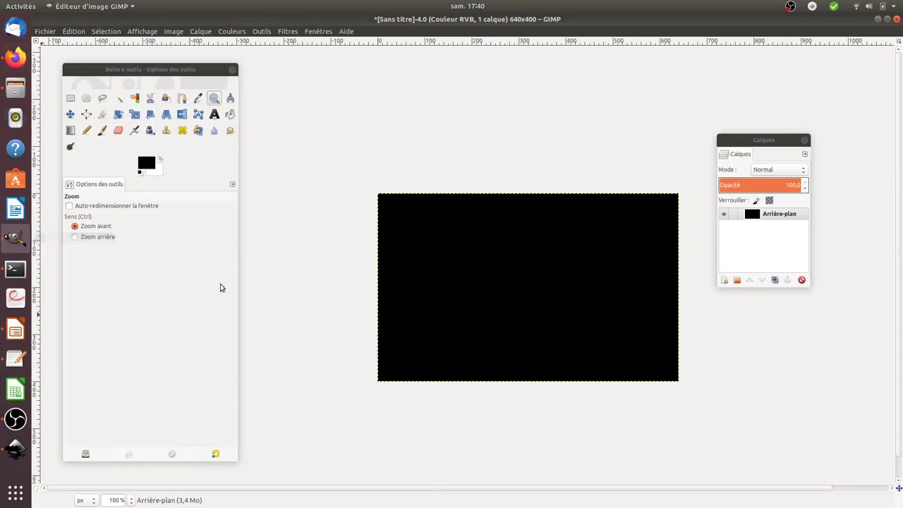